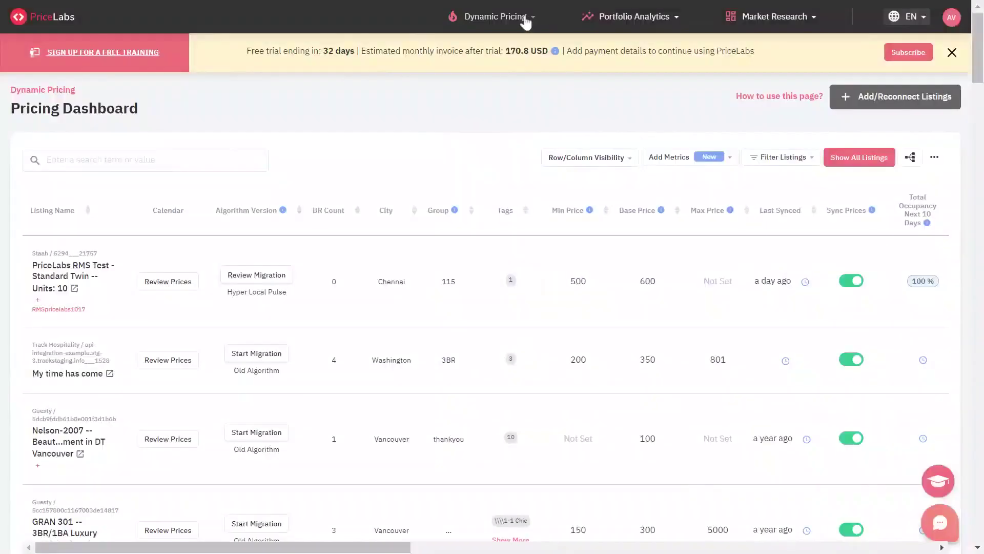
- Turn off Sync Prices for the PriceLabs RMS Test - Standard Twin listing
click(525, 17)
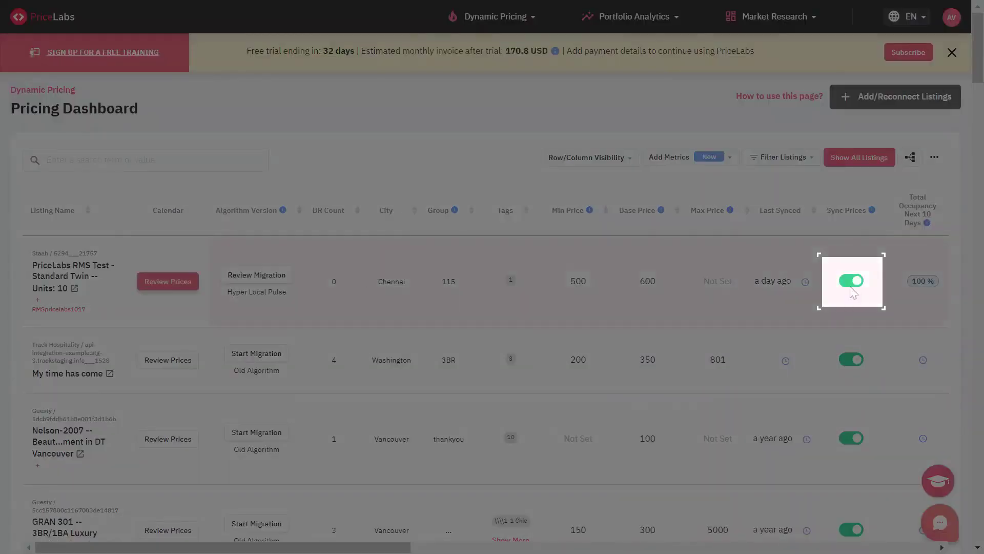
click(855, 283)
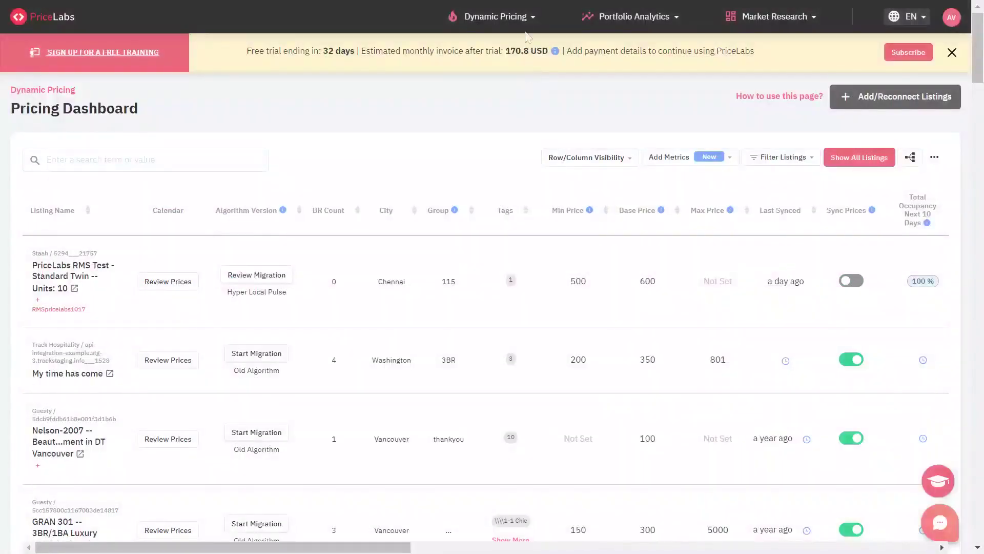
- Navigate to Manage Listings from the Dynamic Pricing menu
click(522, 24)
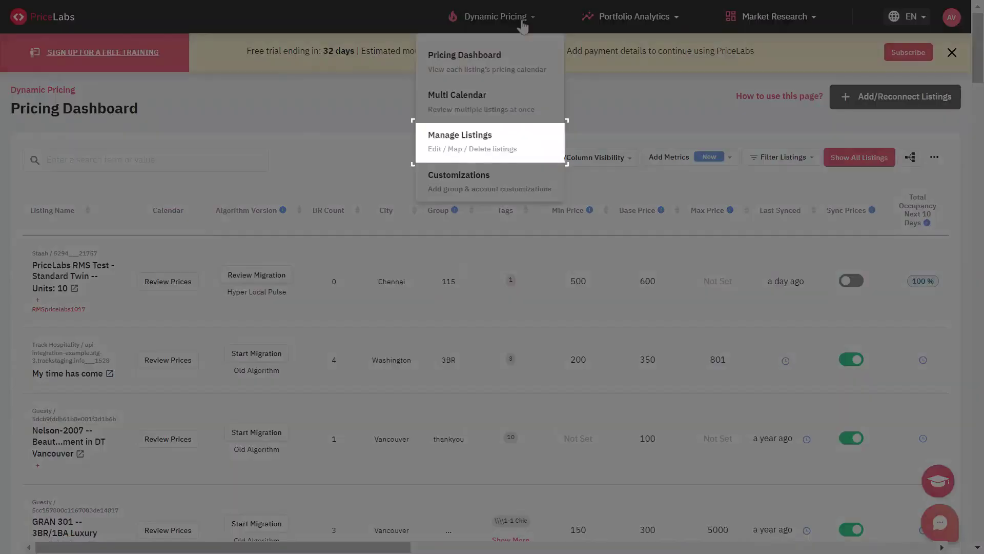
click(510, 147)
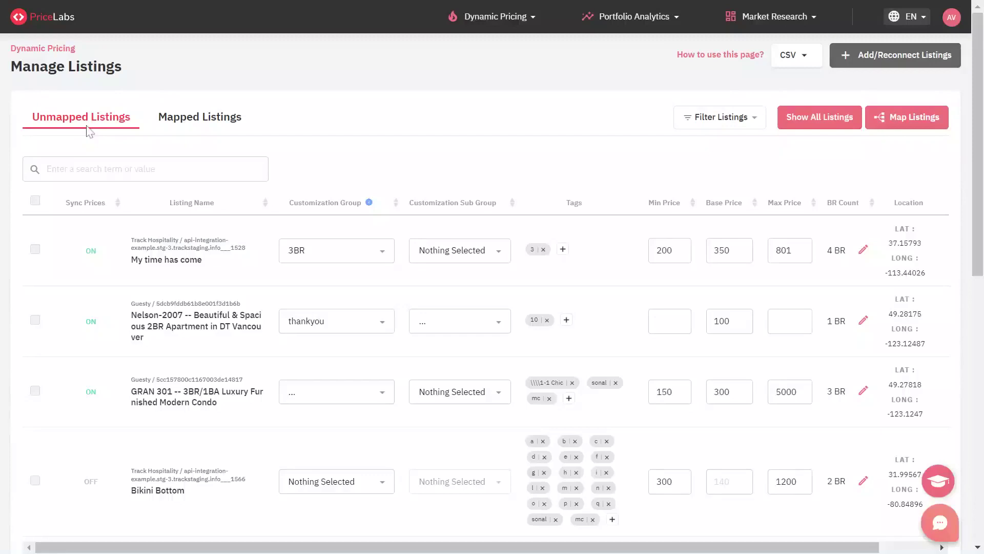
- Show the mapped listings and select all of them, including Bikini Top and Captains Quarters A and B
click(201, 126)
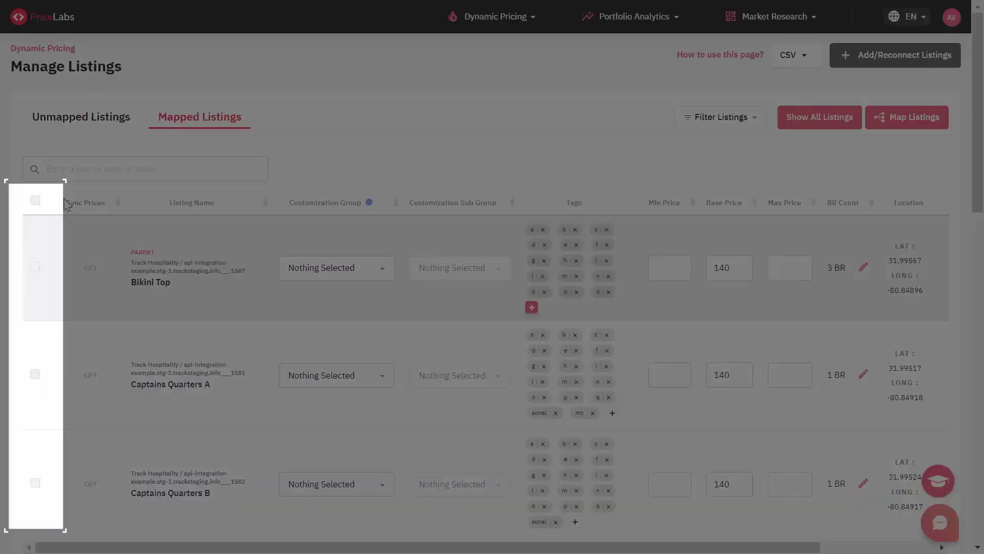
click(36, 376)
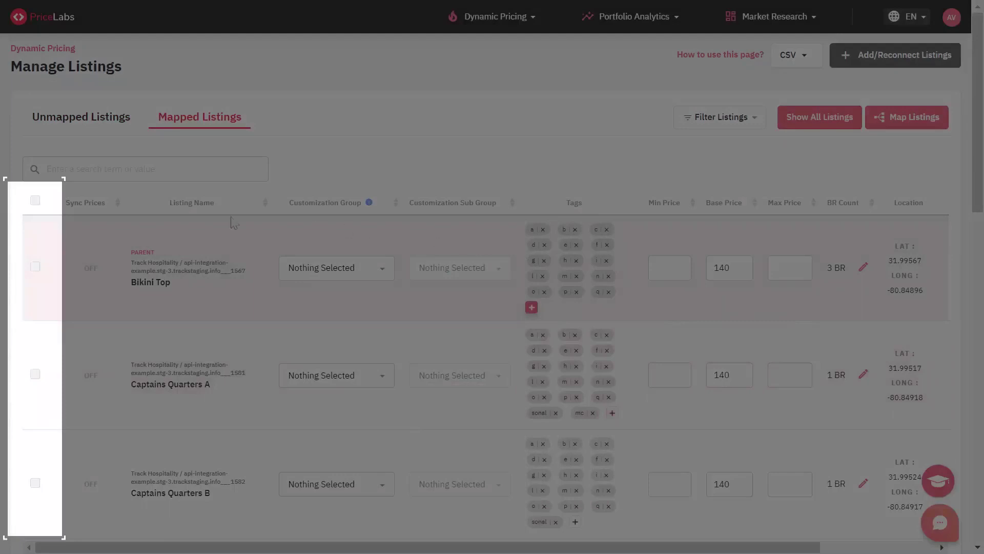
click(35, 202)
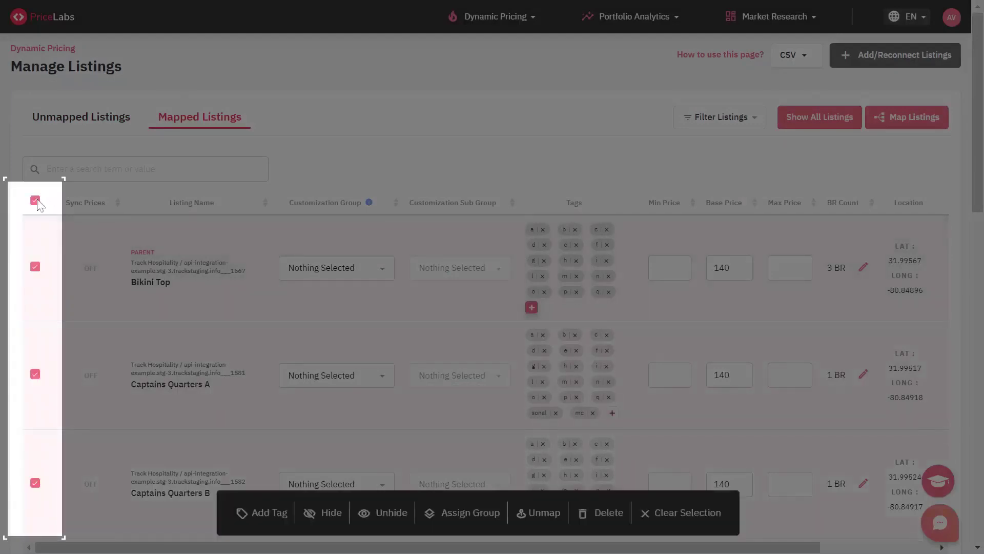